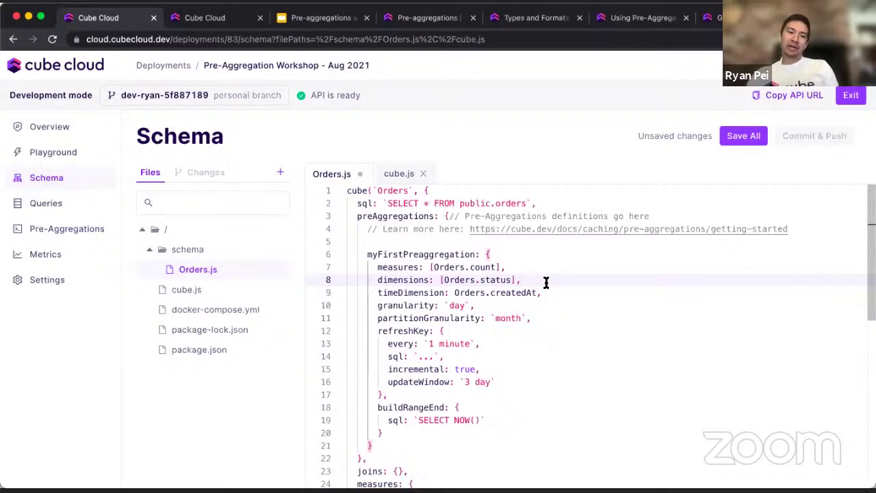
click(61, 153)
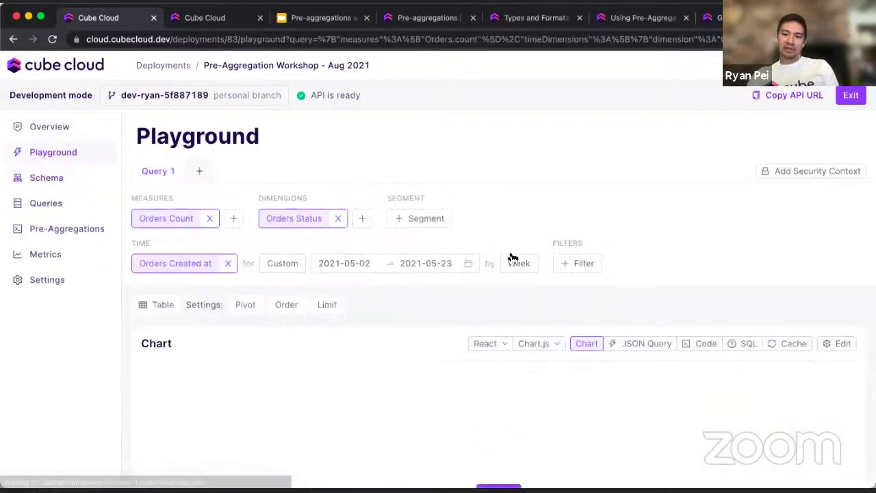
scroll(508, 256, down, 3)
click(72, 149)
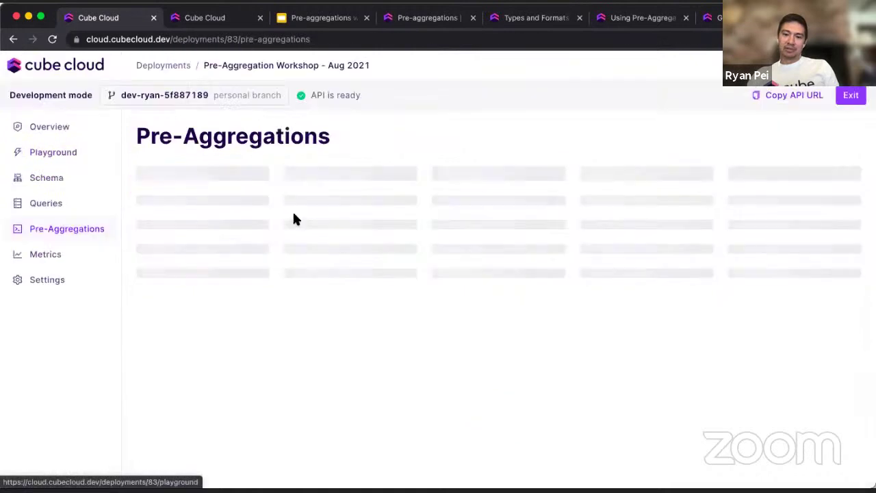
click(58, 178)
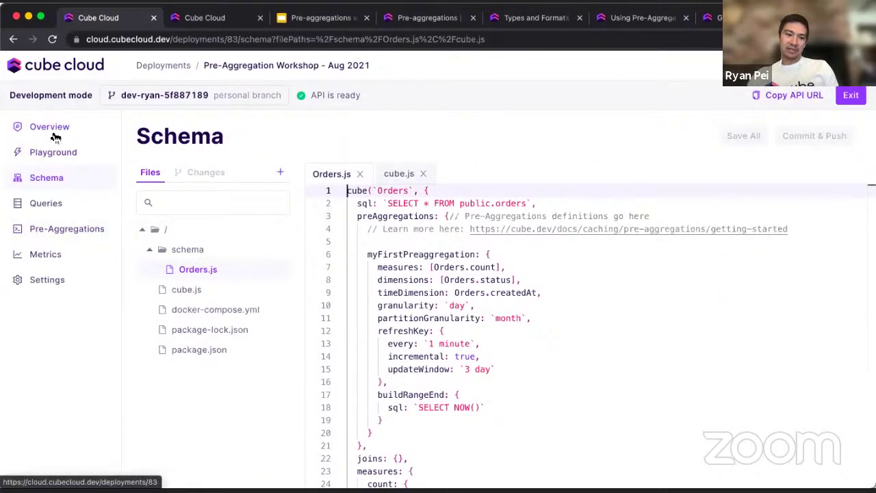
- Open the Playground and set the Orders Created at range to 2021-05-02 through 2021-05-03
click(55, 152)
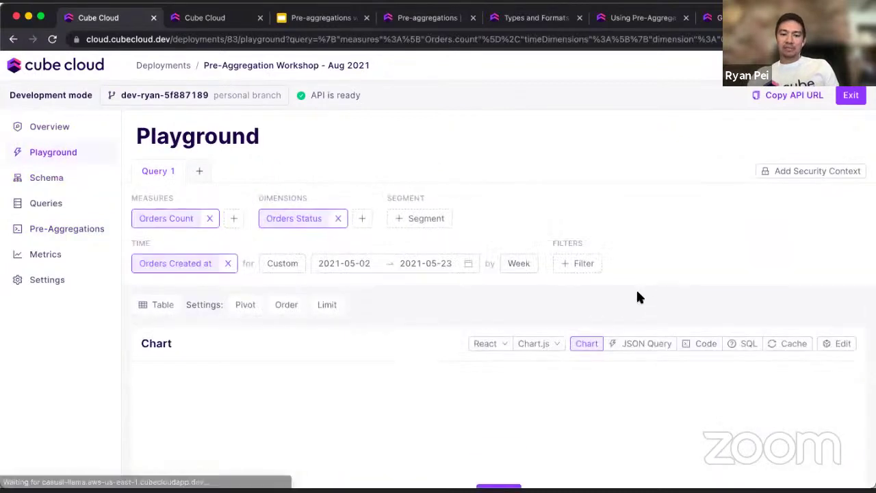
scroll(598, 285, down, 2)
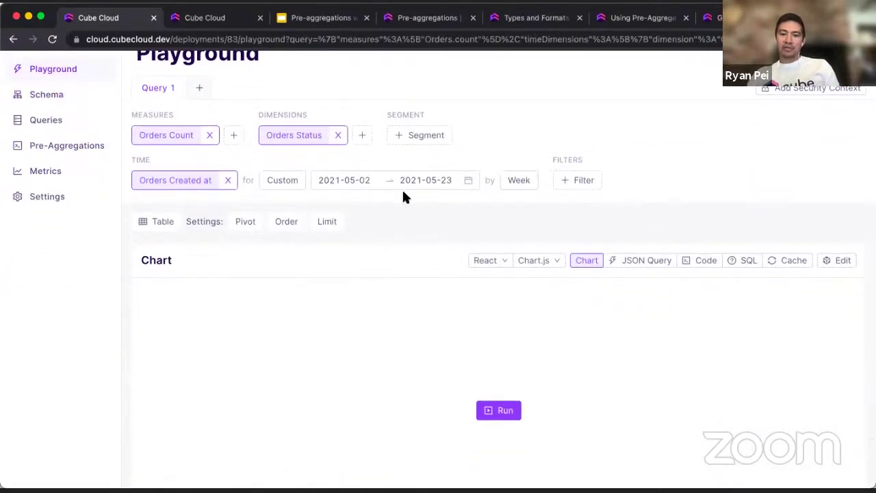
scroll(538, 235, up, 1)
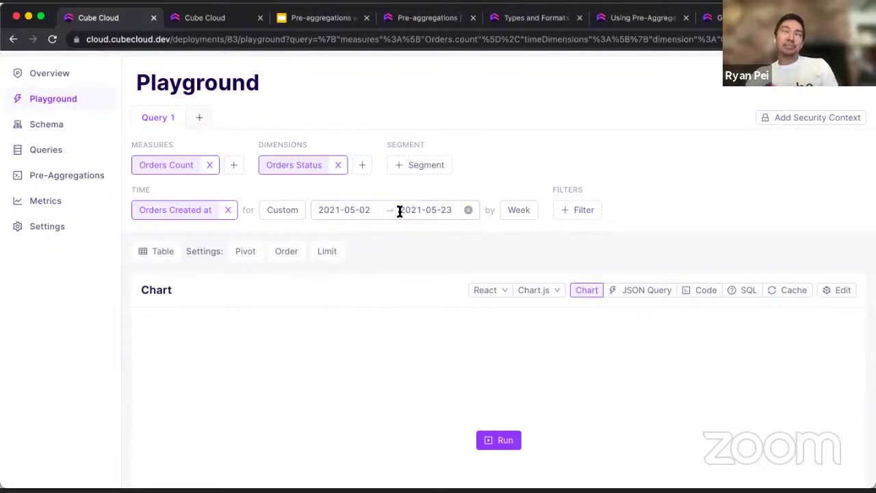
click(353, 210)
click(330, 303)
click(351, 302)
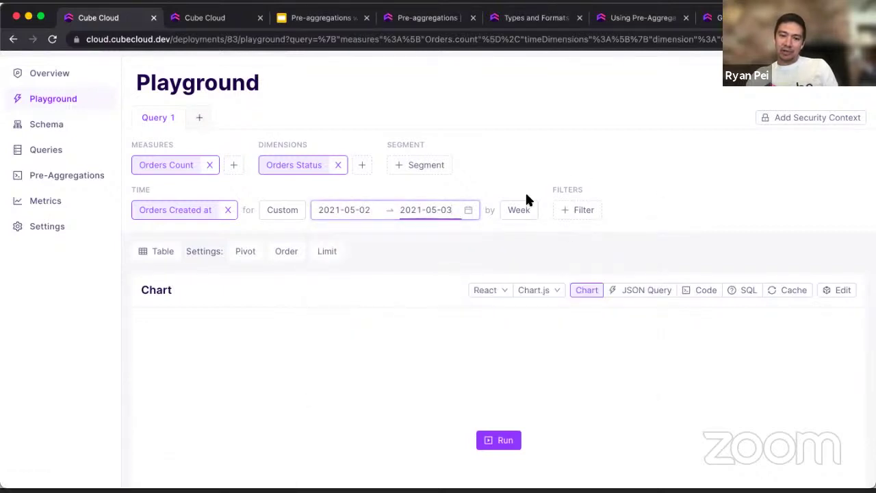
- Group the Orders query by hour and run it
click(515, 211)
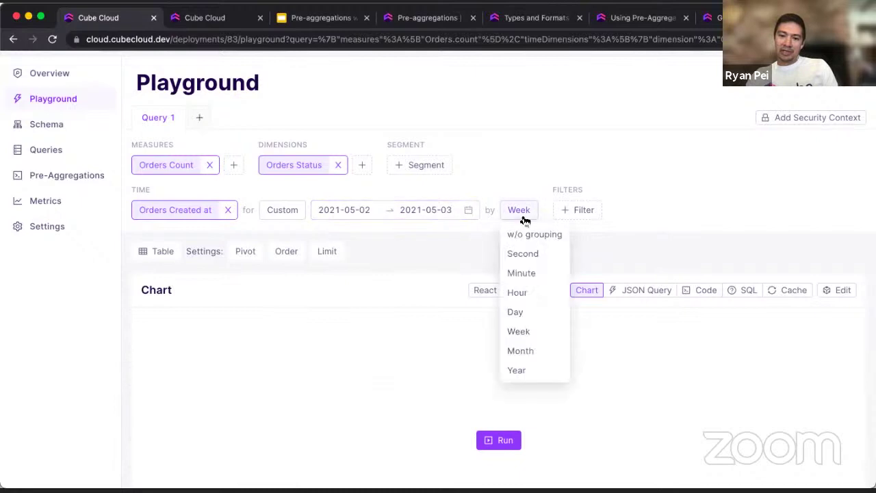
click(526, 293)
click(503, 444)
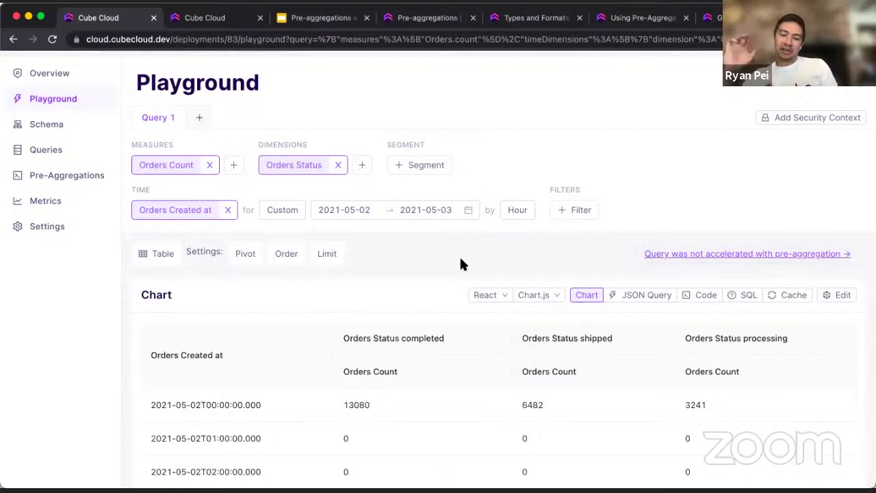
click(352, 210)
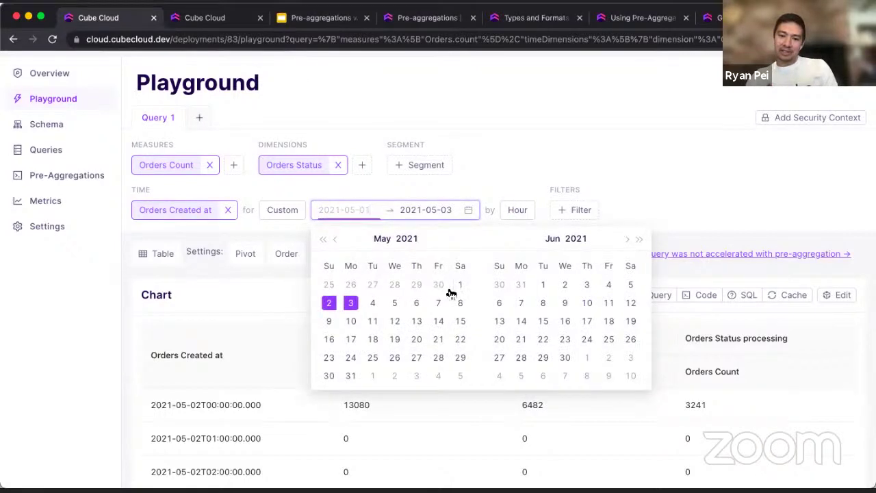
click(478, 151)
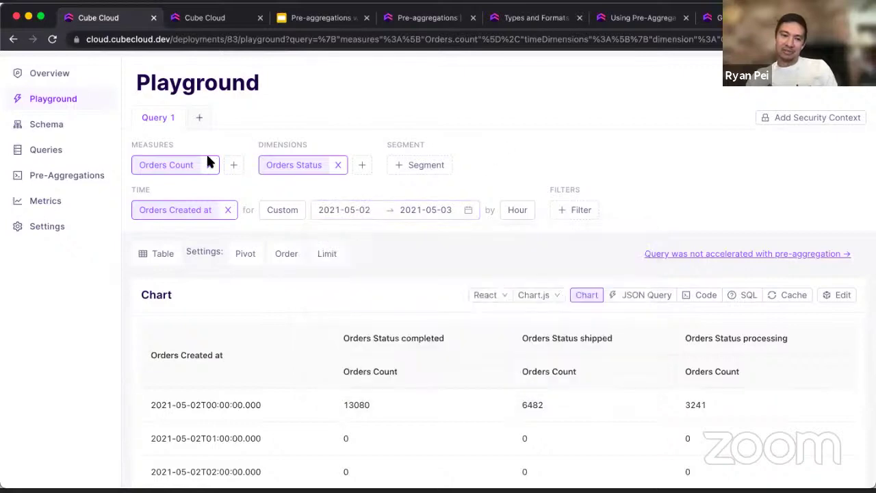
- Open the Orders myFirstPreaggregation details and review its monthly partitions
click(48, 176)
click(265, 210)
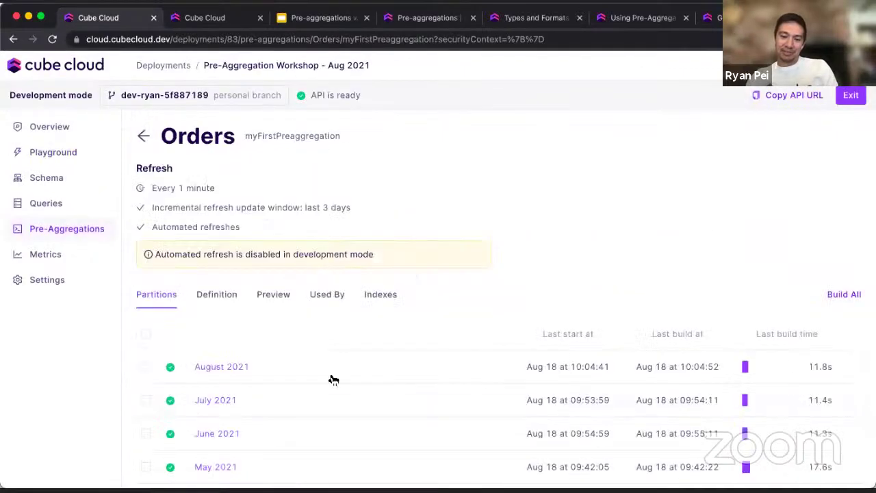
scroll(332, 379, down, 3)
scroll(333, 380, up, 5)
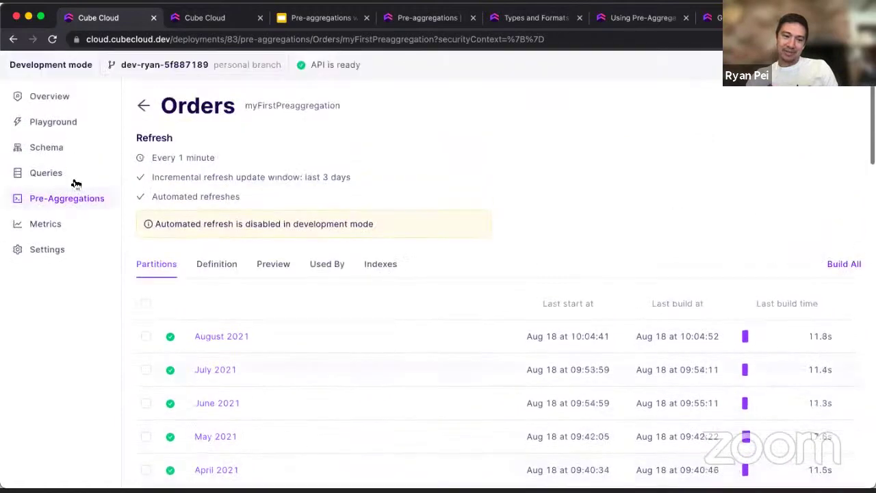
- Return to the Playground and set the custom Orders Created at range to 2021-05-01 through 2021-07-31
click(64, 119)
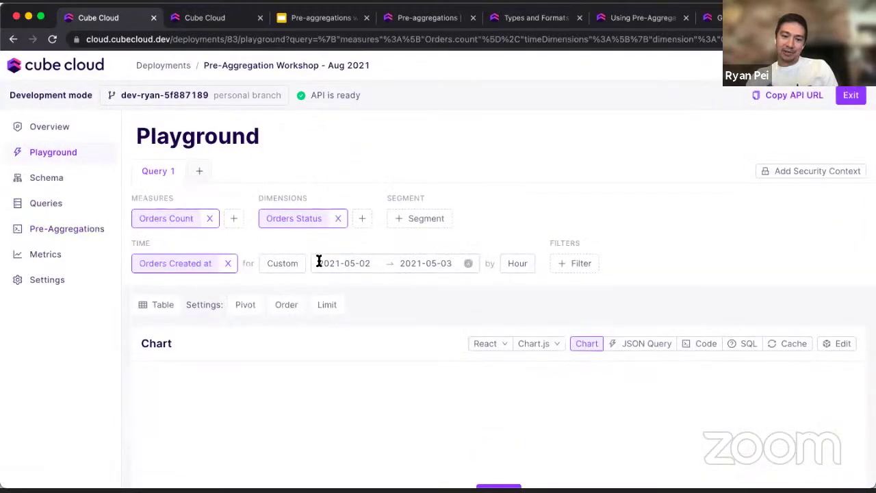
click(283, 265)
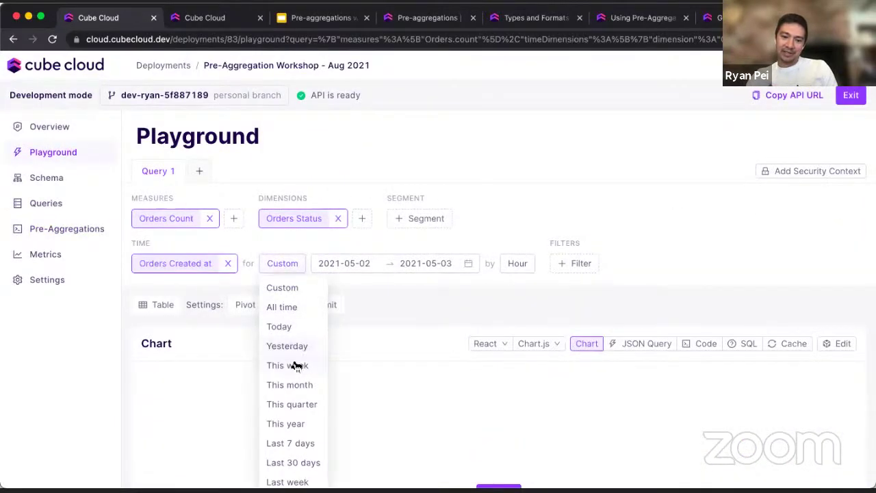
click(357, 259)
click(460, 340)
click(627, 293)
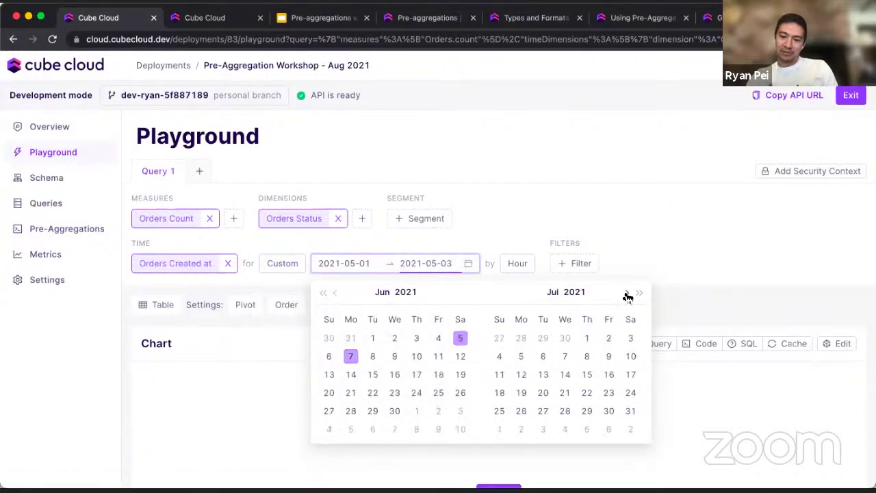
click(632, 411)
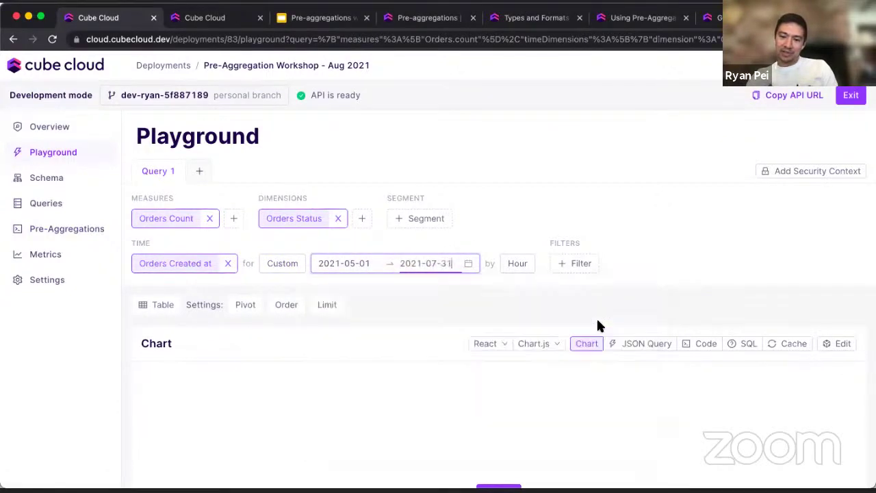
- Group the Orders query by month and run it
click(515, 267)
click(520, 405)
scroll(525, 394, down, 2)
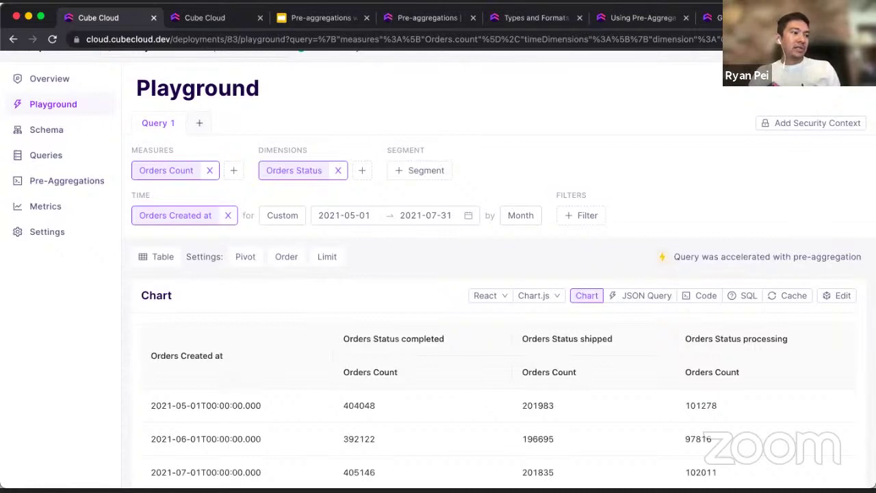
- In the Orders.js schema, add a comma after the myFirstPreaggregation block and start a second definition below it with the text mySecond
click(59, 134)
scroll(582, 371, down, 2)
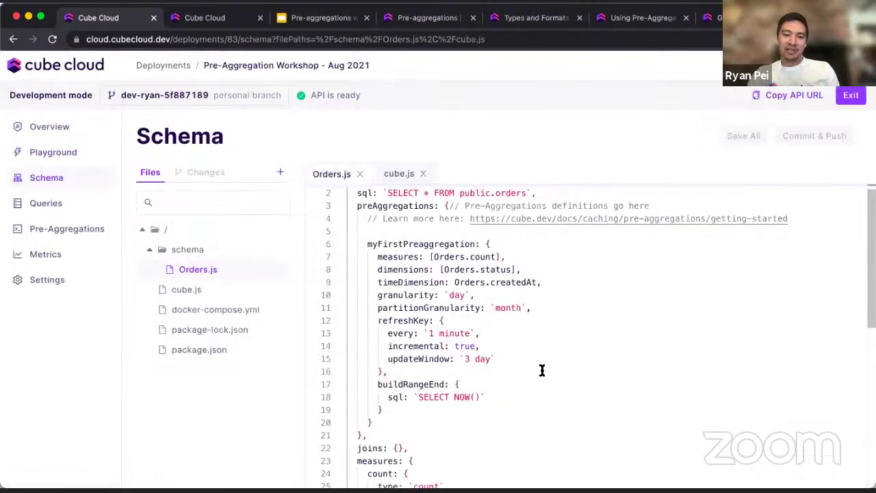
click(401, 405)
scroll(420, 391, up, 2)
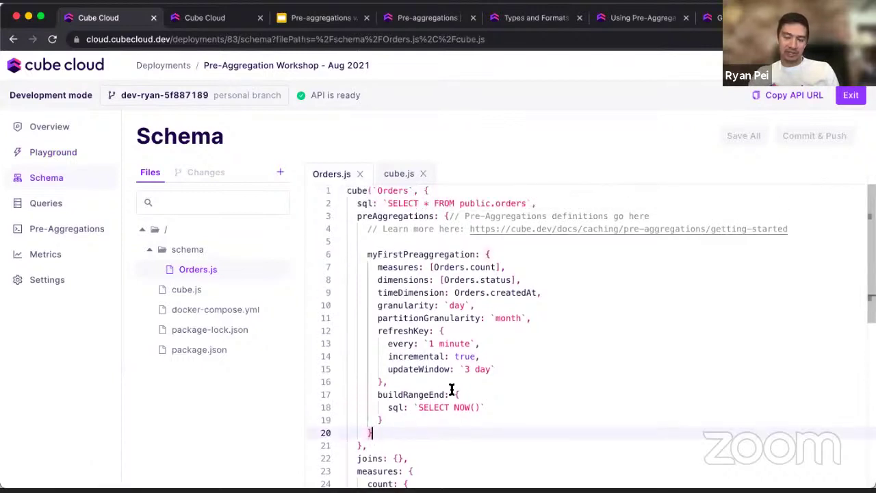
mouse_move(447, 392)
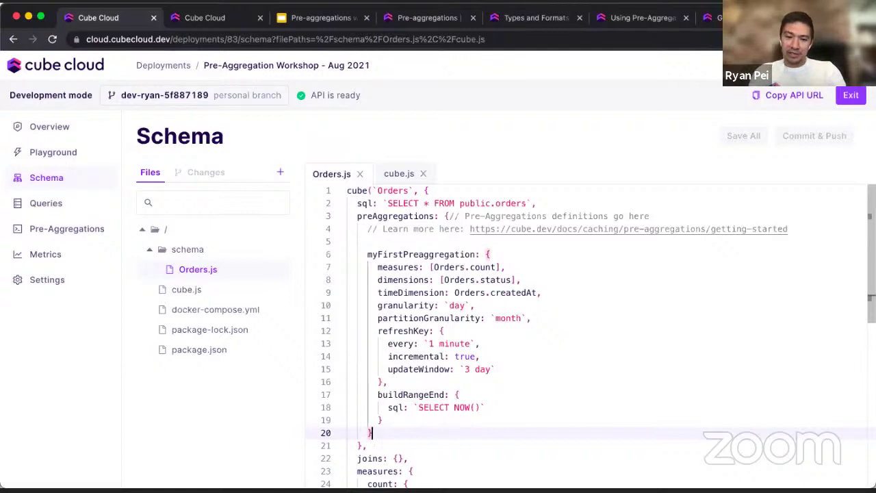
text(,)
key(Return)
key(Return)
text(mys)
key(BackSpace)
text(Second)
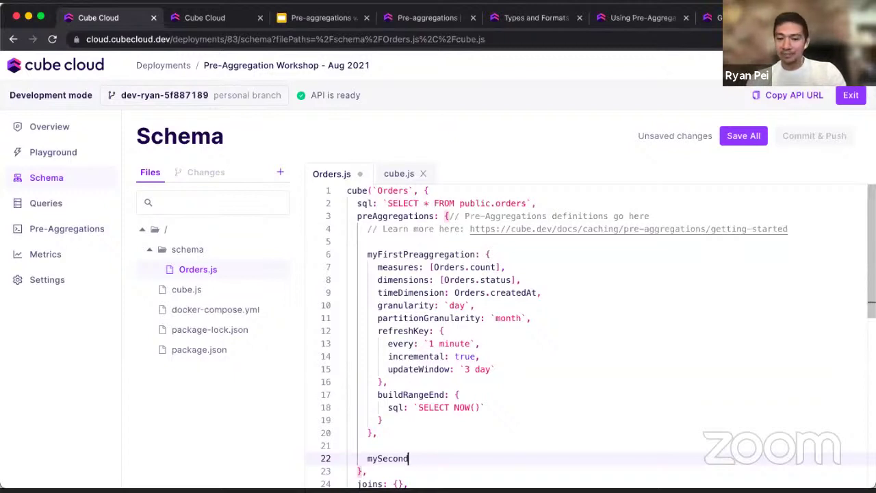
- Switch to the Pre-aggregations workshop presentation in Google Slides and show the Production checklist slide
click(321, 19)
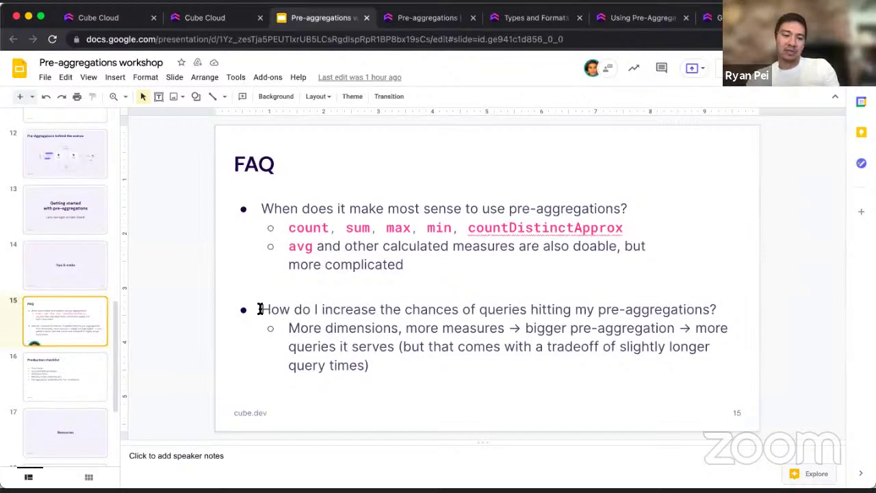
click(67, 377)
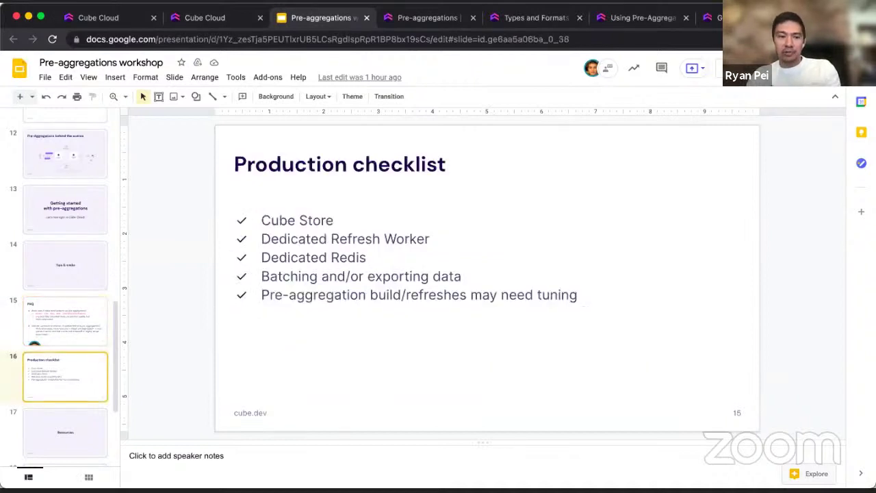
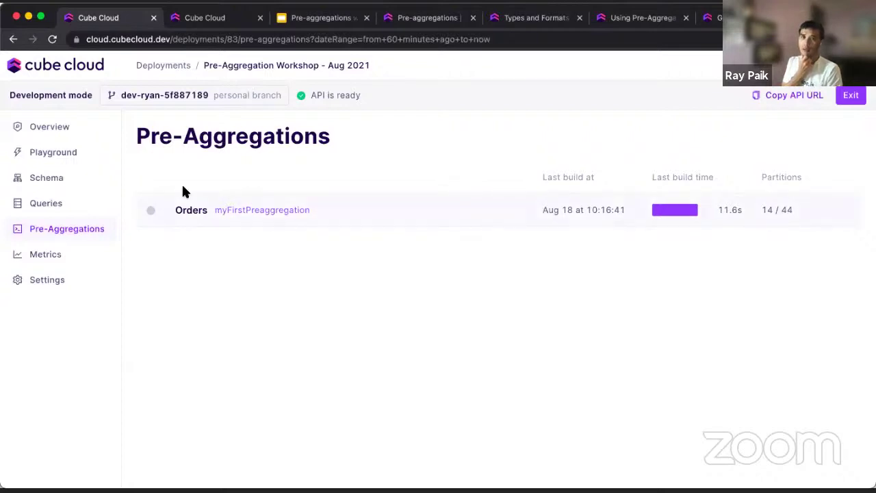
- Open the Cube Cloud query history and filter it by Use Aggregations, first with Yes and finally with No
click(60, 211)
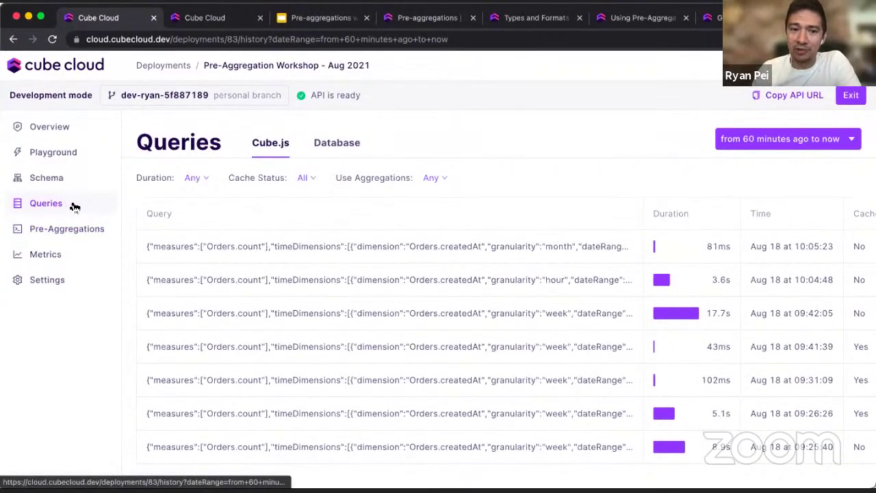
click(429, 180)
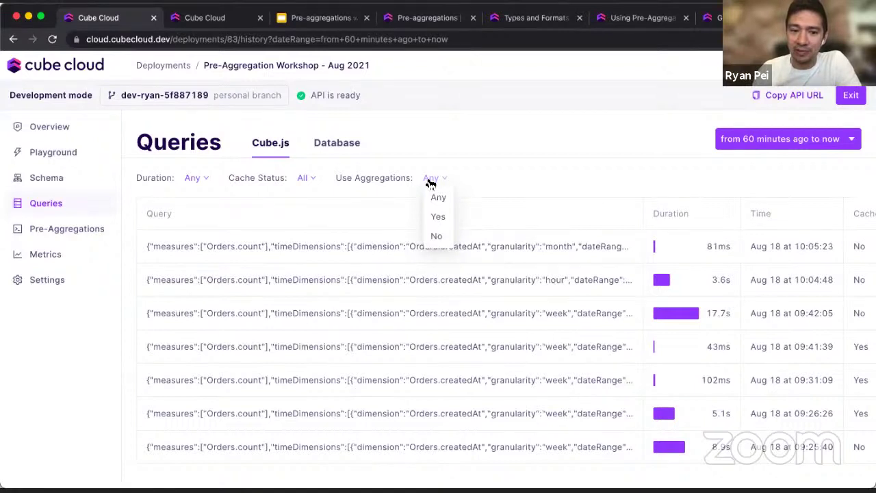
click(438, 216)
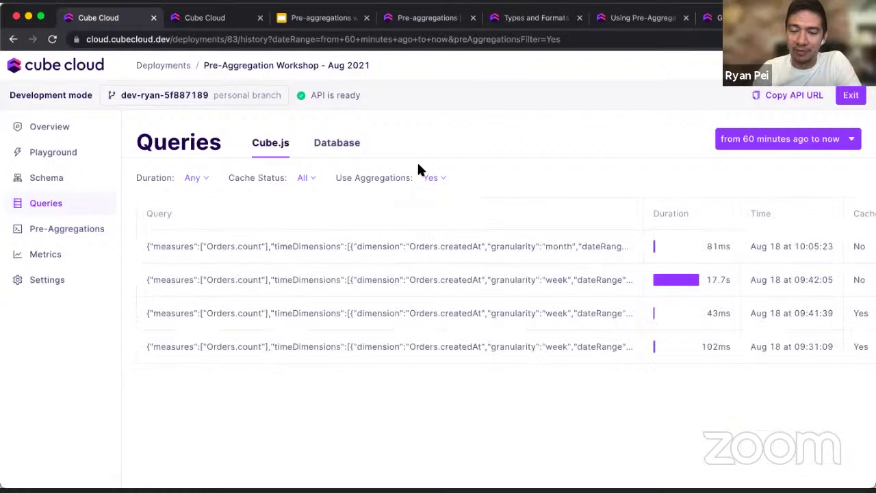
click(436, 178)
click(439, 236)
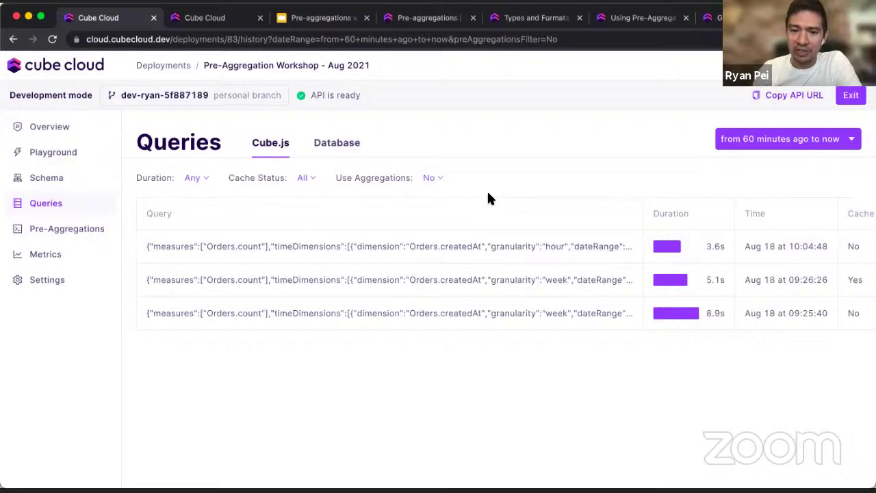
- Open the request of the hour-granularity Orders query and review its query definition
click(473, 247)
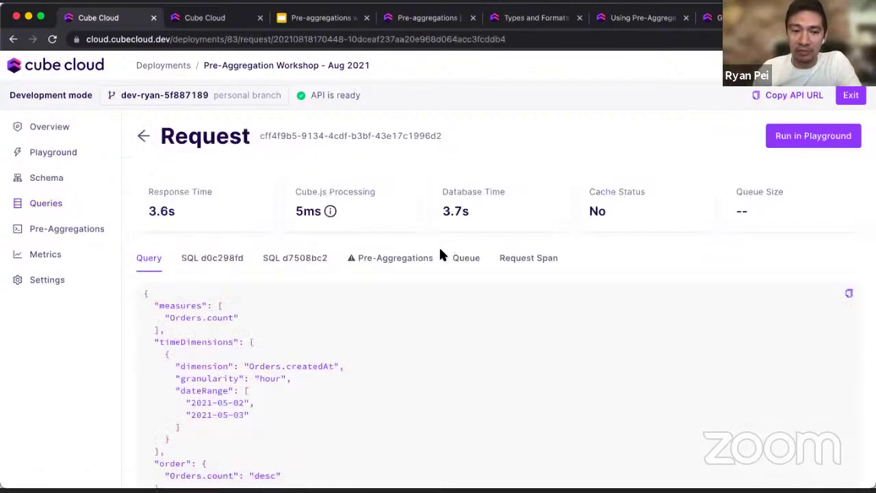
scroll(368, 299, down, 3)
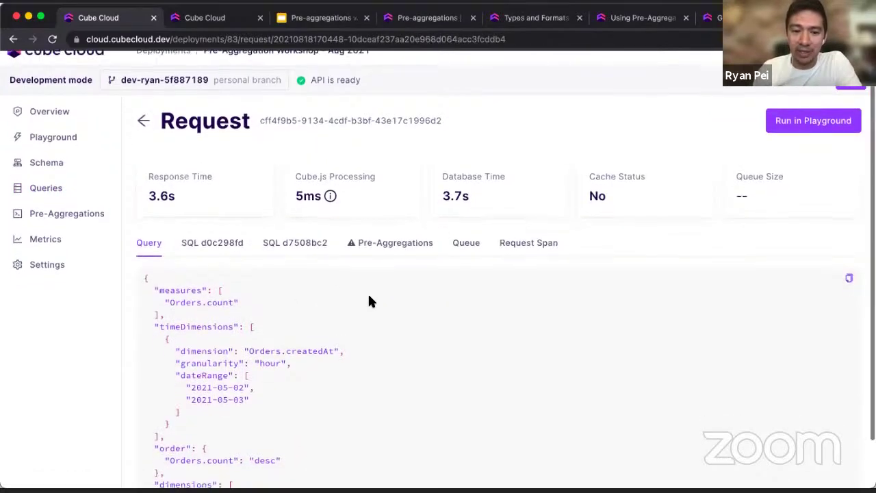
scroll(367, 299, up, 2)
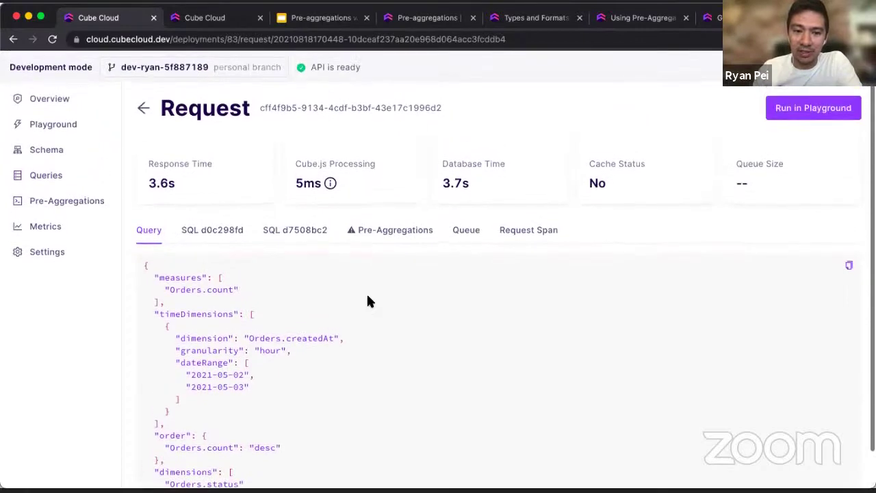
scroll(365, 299, down, 2)
- Examine the request's SQL d0c298fd statement and its pre-aggregation recommendation
click(194, 187)
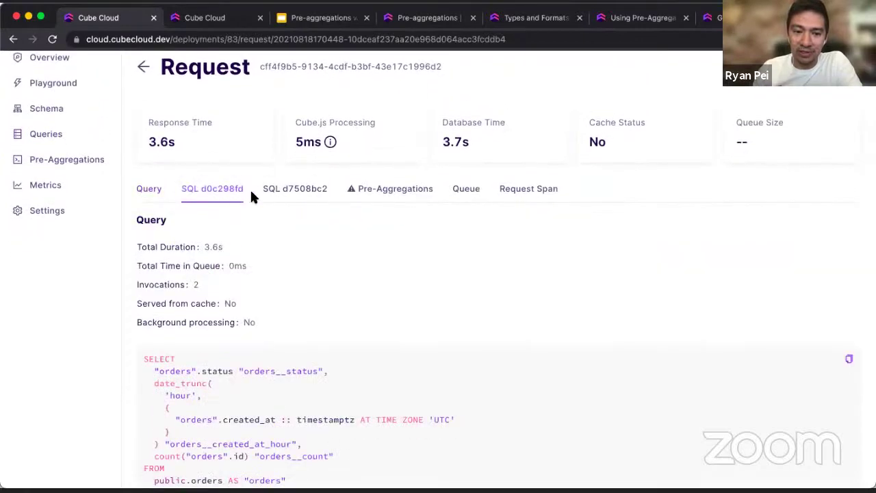
scroll(317, 217, down, 2)
scroll(392, 164, down, 1)
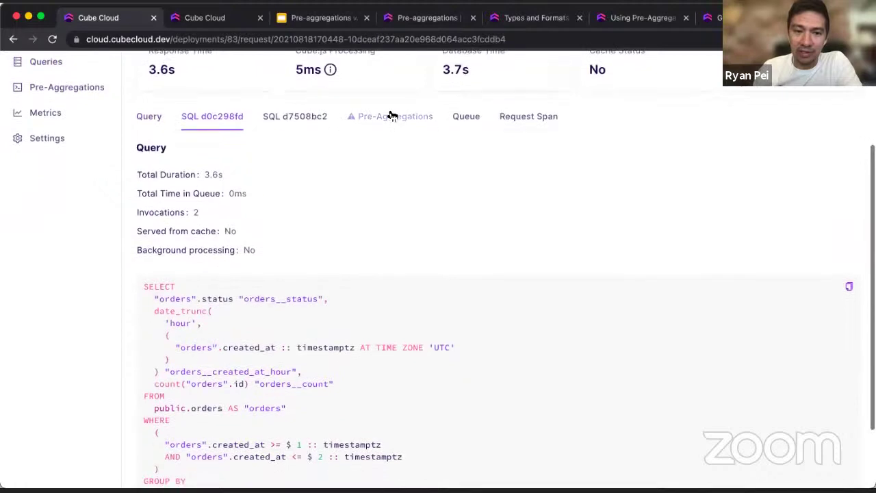
click(391, 115)
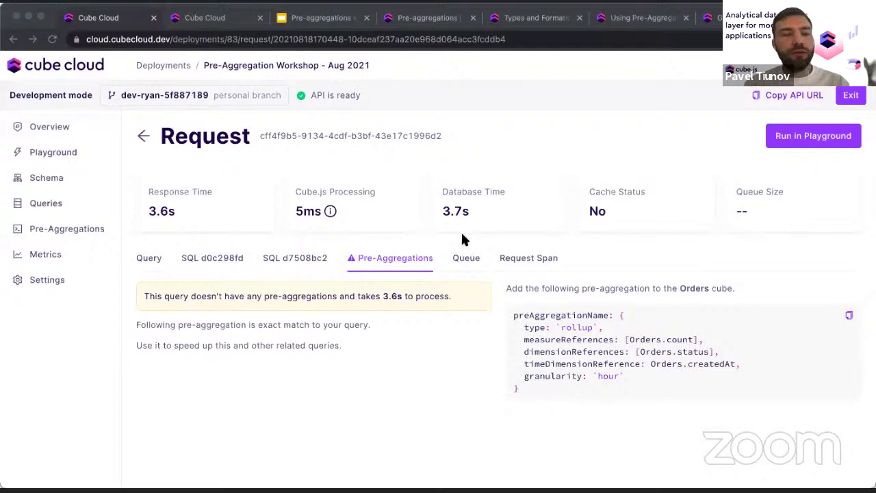
- Review the request's queue entries and view the deployment's query history for both Database and Cube.js queries
click(466, 258)
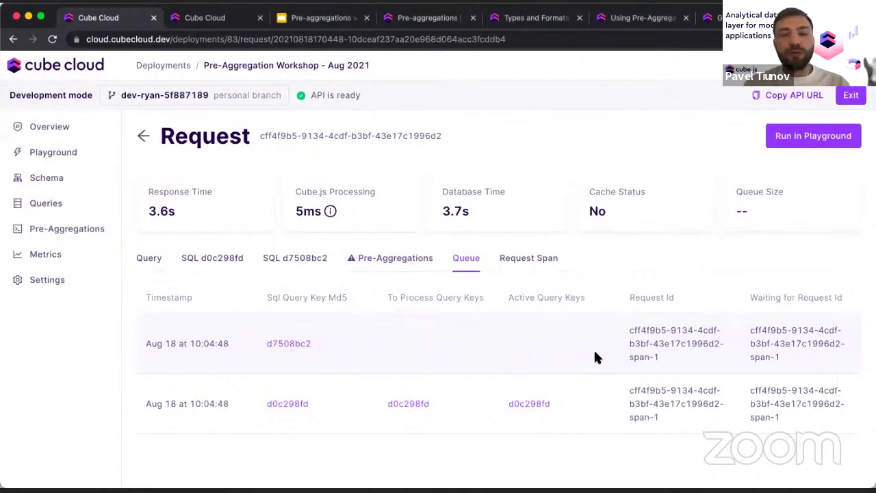
click(55, 211)
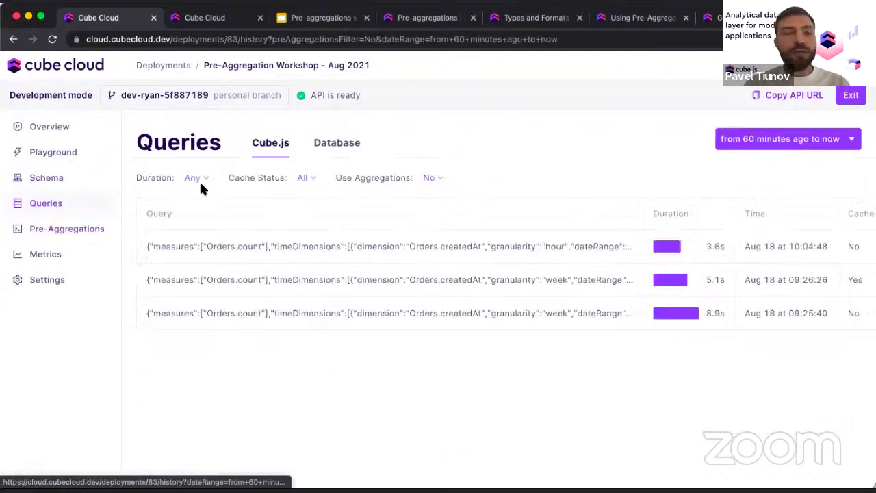
click(340, 143)
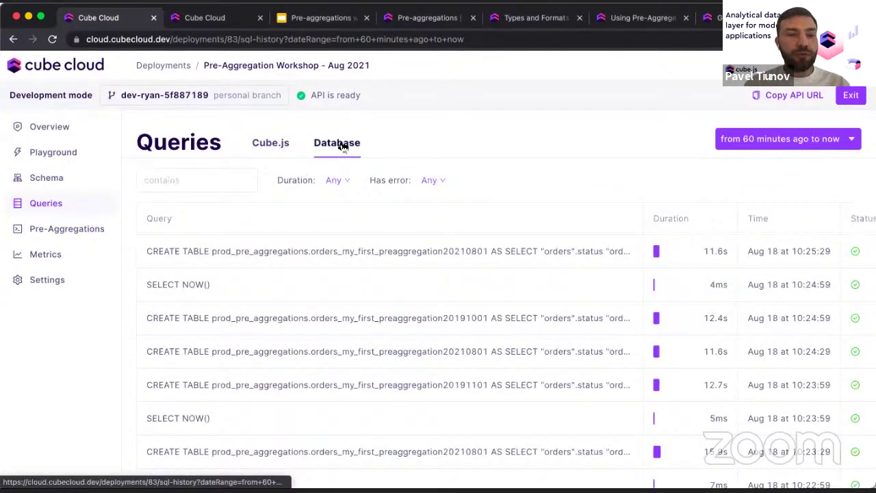
click(281, 147)
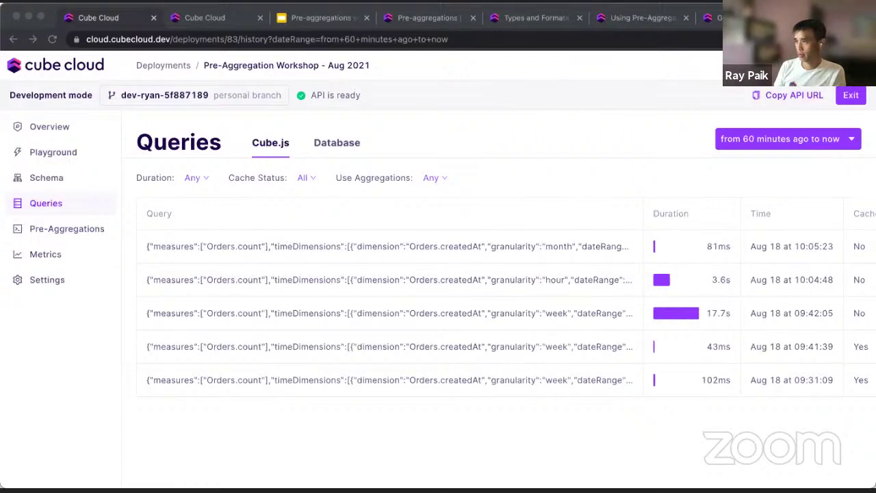
- Switch to the Pre-aggregations workshop presentation in Google Slides and show the "To learn more about pre-aggregations" slide
click(823, 179)
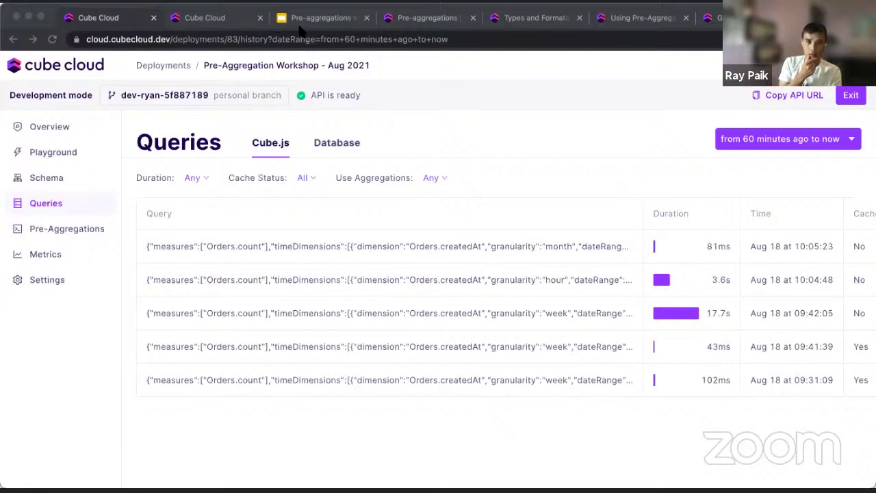
click(151, 98)
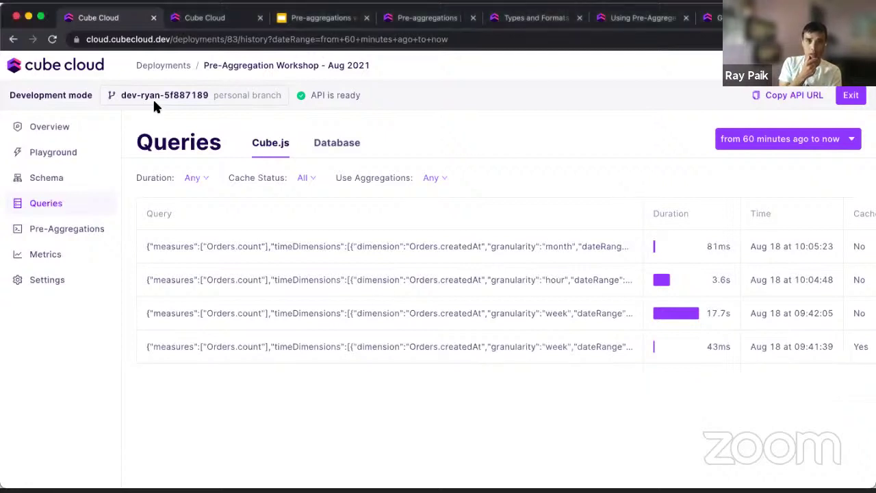
click(325, 18)
scroll(46, 342, down, 5)
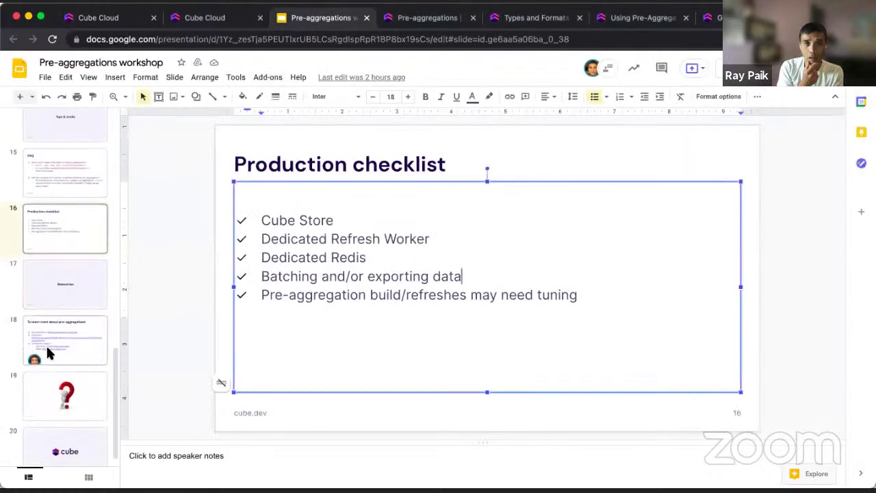
click(73, 328)
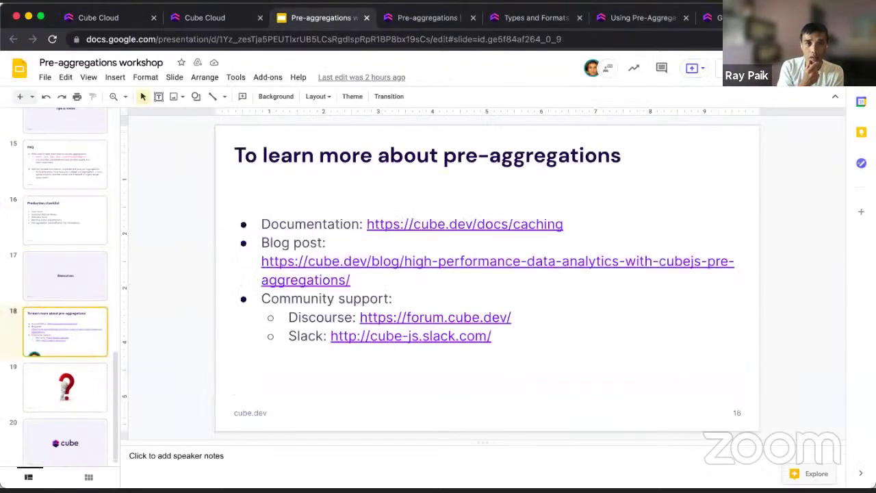